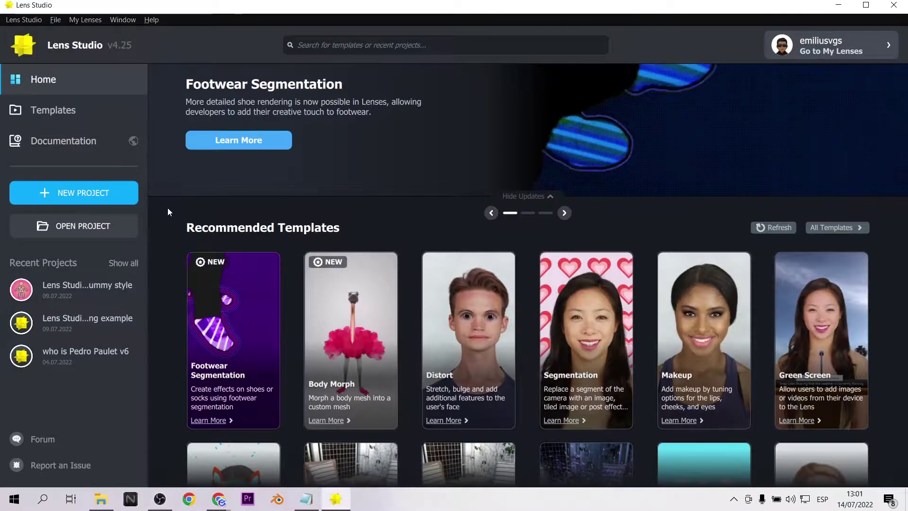
Browse the recommended templates and open the Footwear Segmentation template as a project.
scroll(169, 212, down, 2)
scroll(168, 208, down, 1)
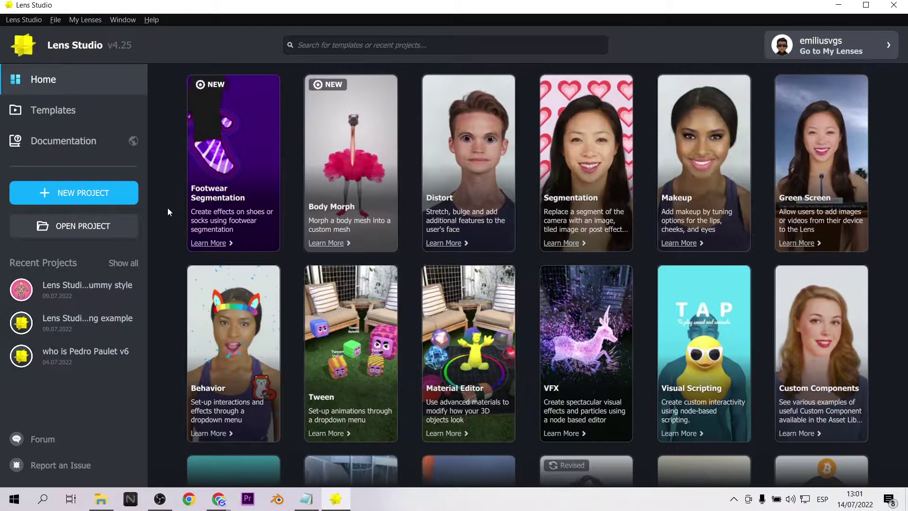
scroll(168, 208, up, 3)
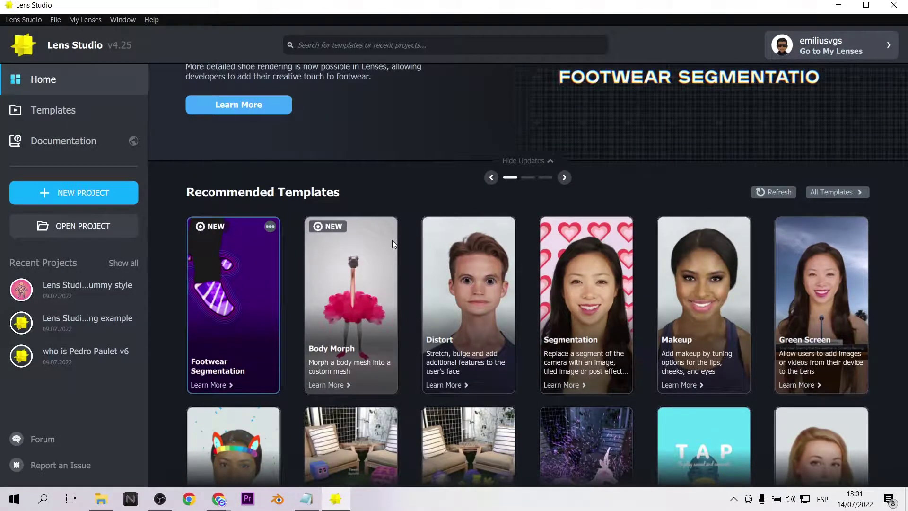
mouse_move(381, 254)
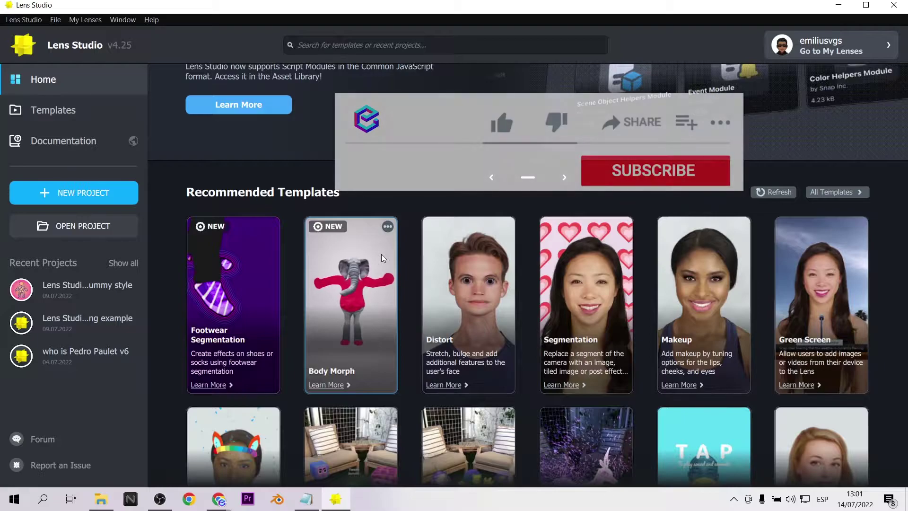
mouse_move(217, 274)
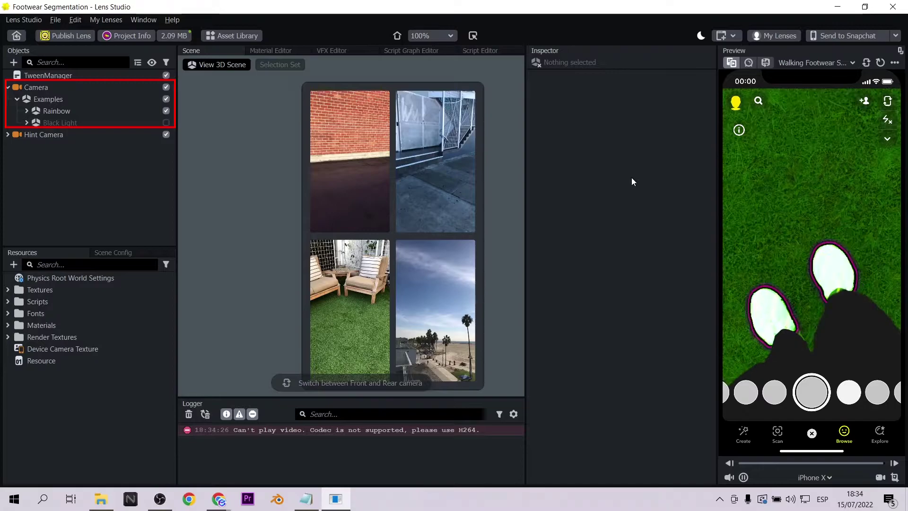
Expand the Rainbow example and disable its Darken Background, Rainbow Color and Shoe Texture Animation effects.
click(77, 114)
click(26, 111)
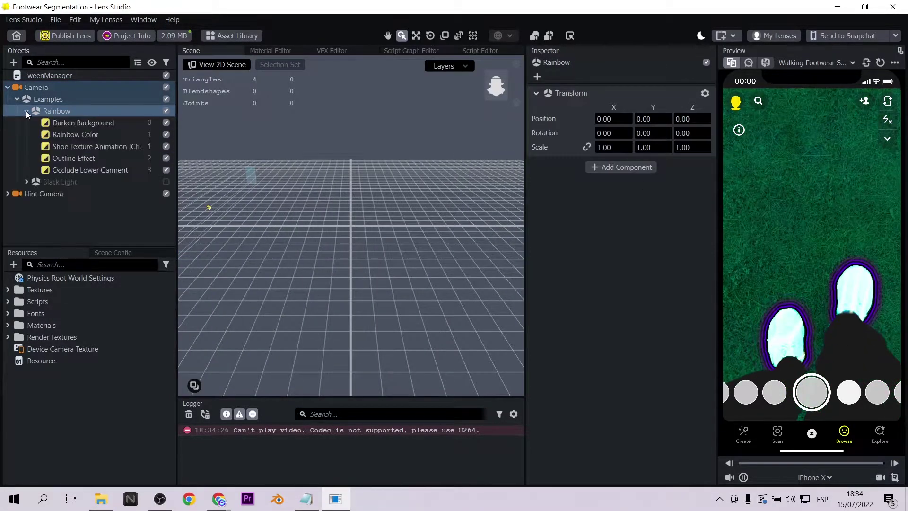
click(166, 122)
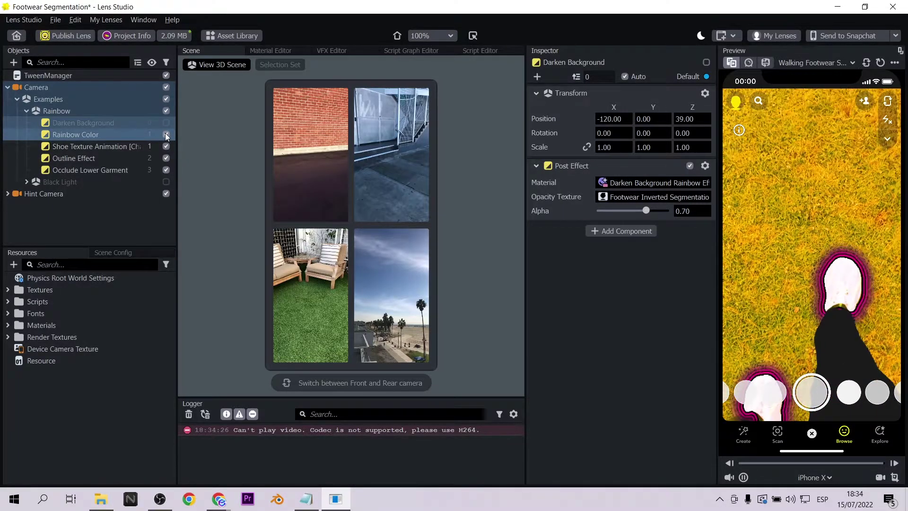
click(165, 136)
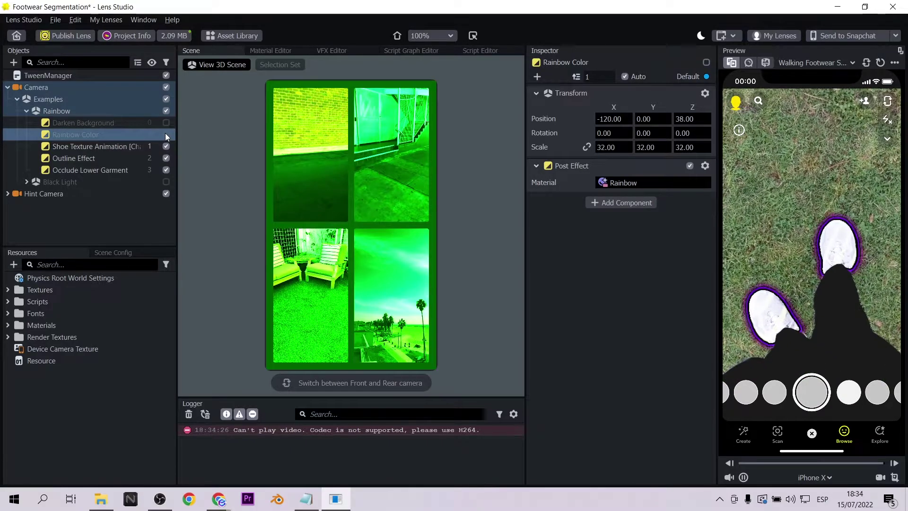
ctrl+click(131, 124)
click(95, 148)
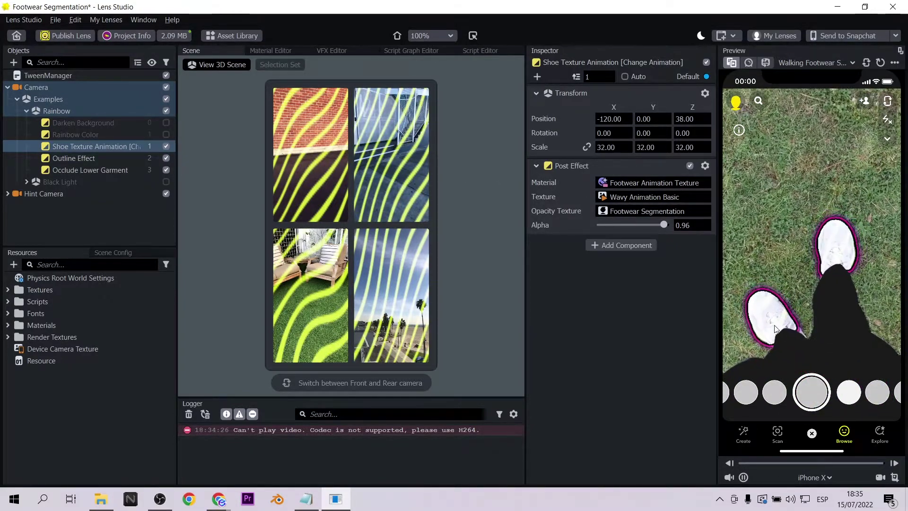
click(166, 147)
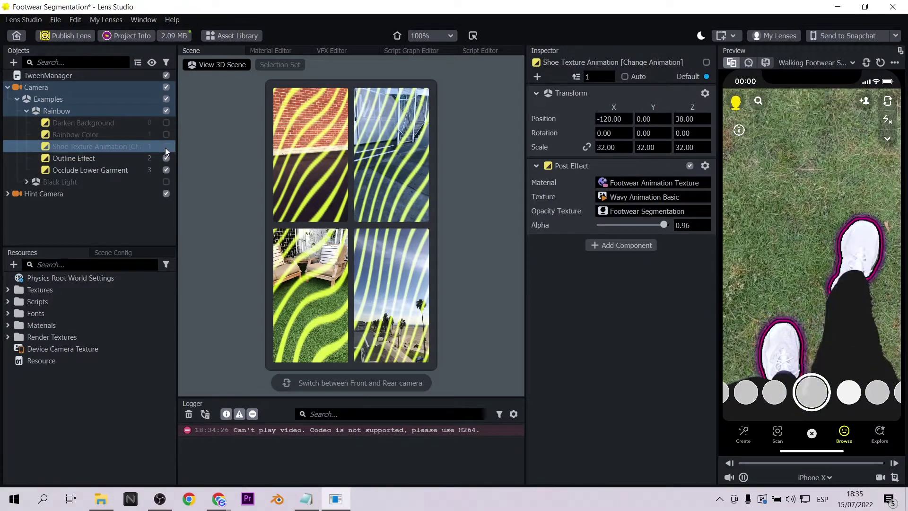
Set the Rainbow Outline Effect's Color 1 to dark purple and its outline thickness to 10.
click(103, 162)
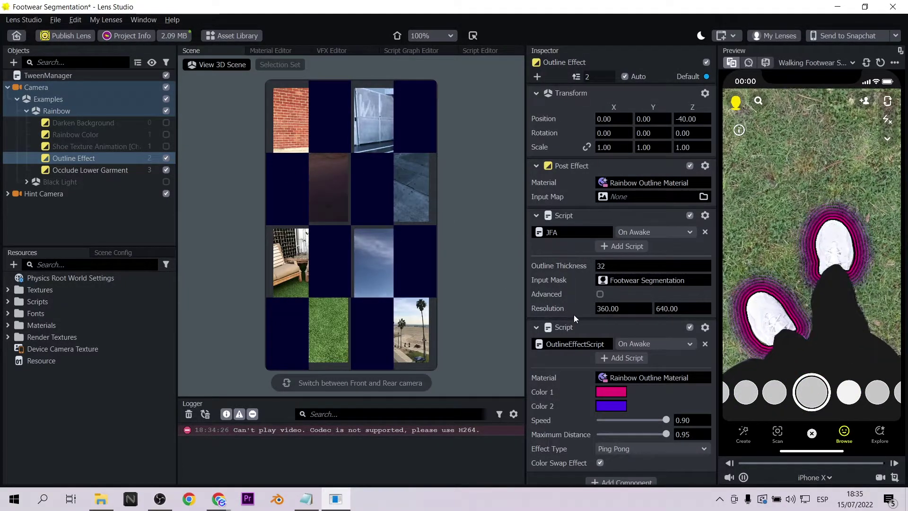
scroll(574, 317, down, 1)
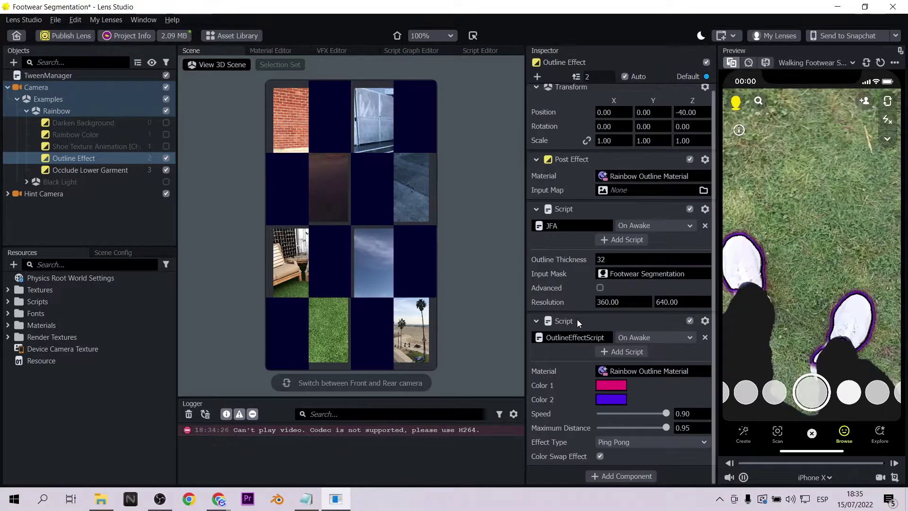
click(601, 386)
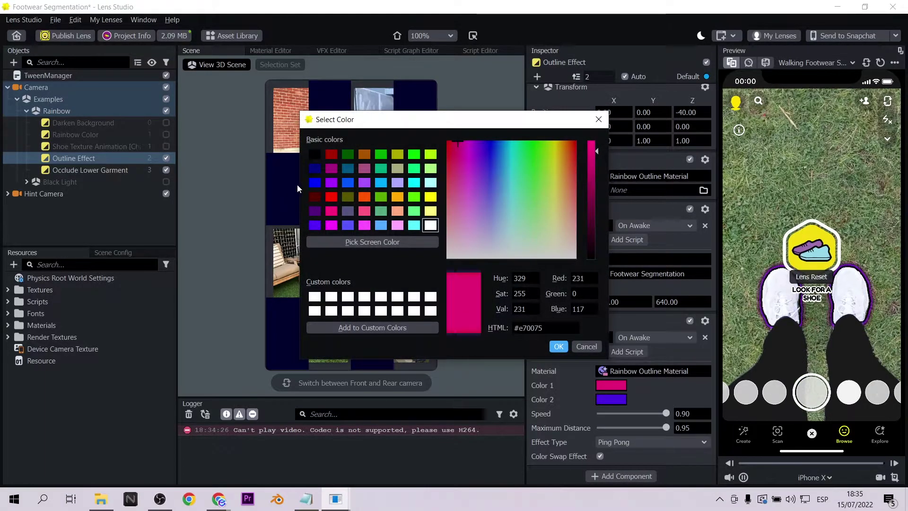
click(315, 170)
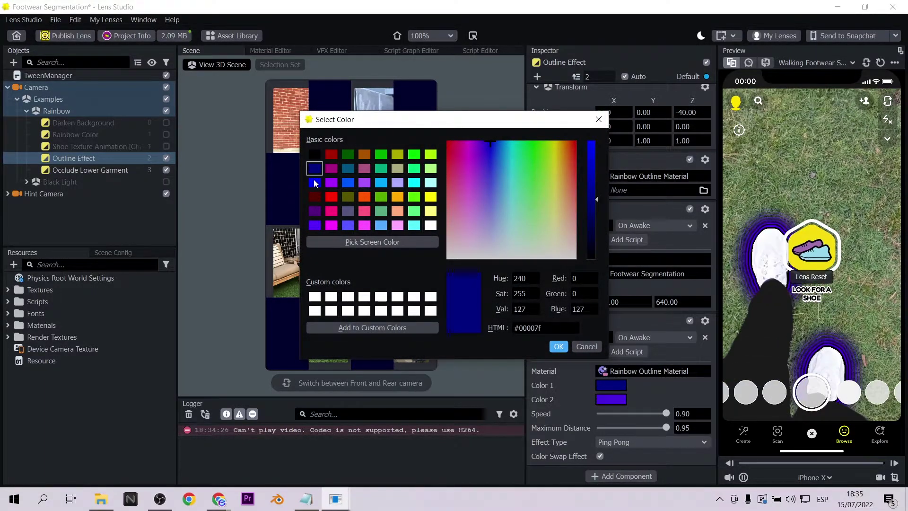
click(314, 210)
click(558, 346)
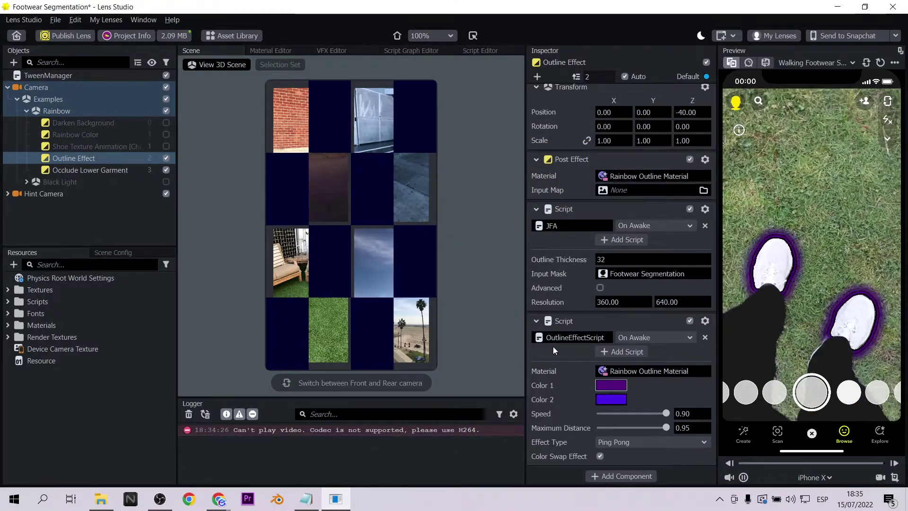
click(603, 259)
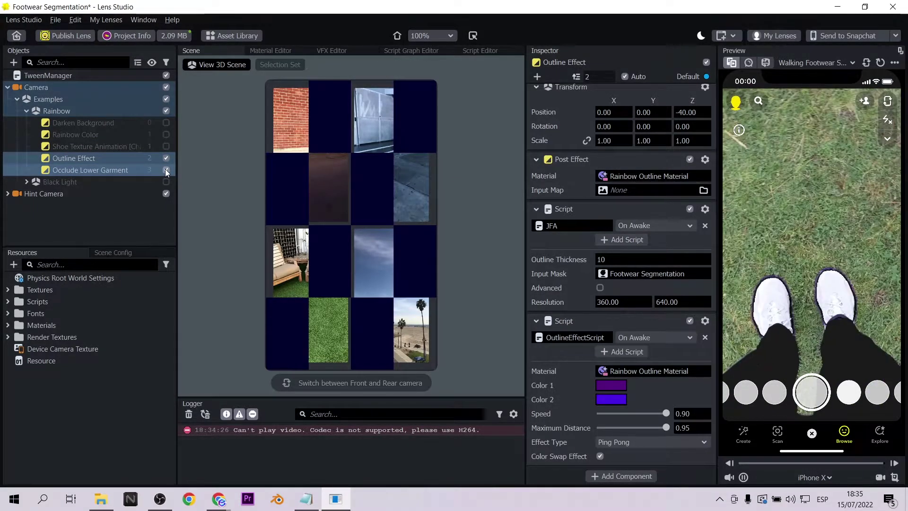
Disable Occlude Lower Garment in the Rainbow example and re-enable Darken Background and Shoe Texture Animation.
click(165, 169)
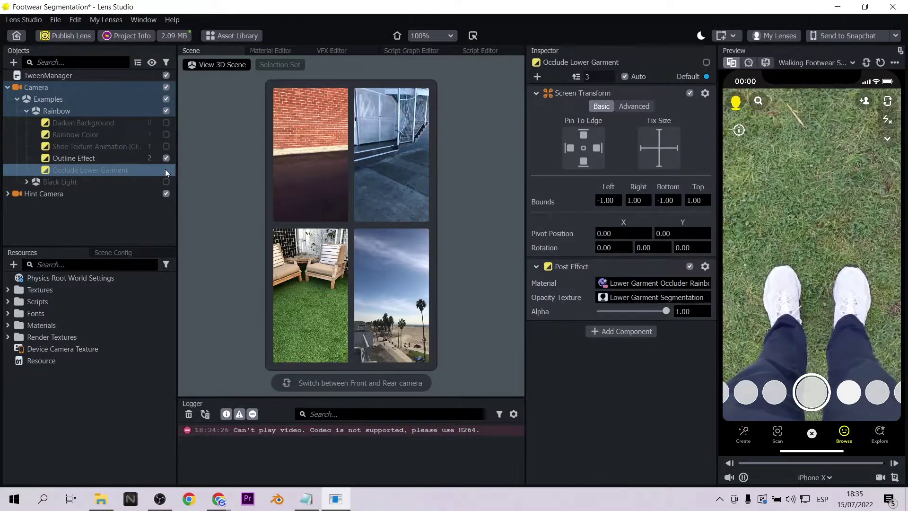
click(165, 169)
click(165, 170)
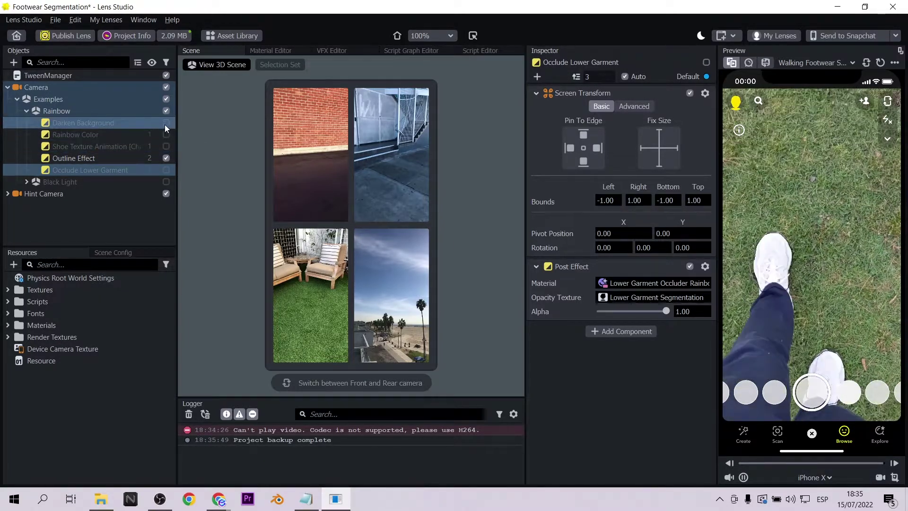
click(165, 123)
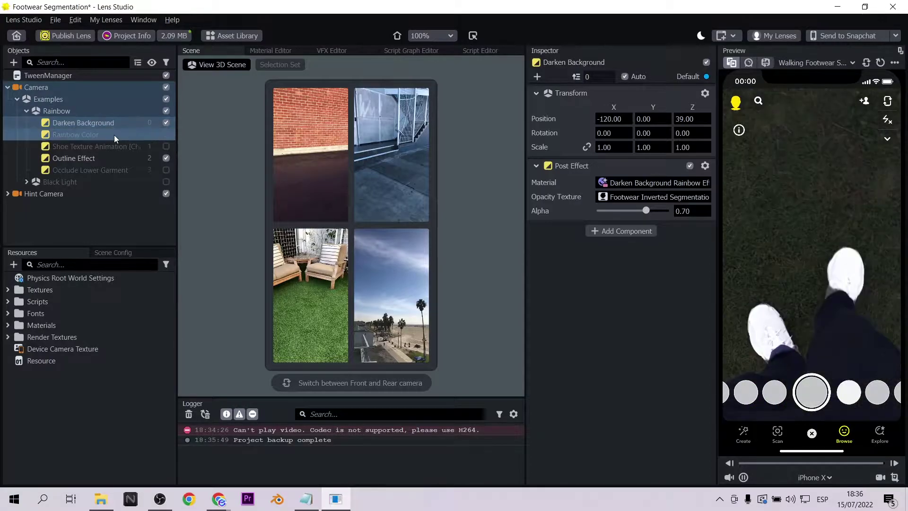
click(166, 146)
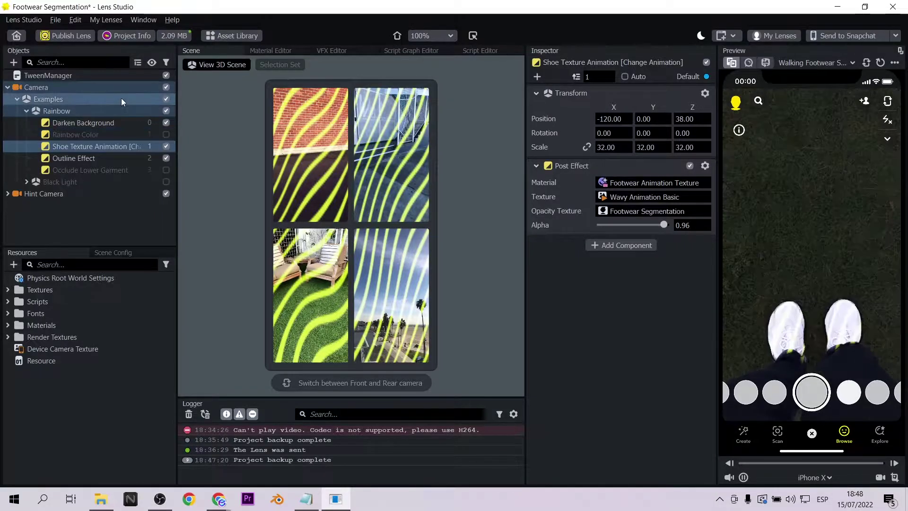
Disable the Rainbow example, enable the Black Light example and expand its list of effects.
click(166, 111)
click(166, 110)
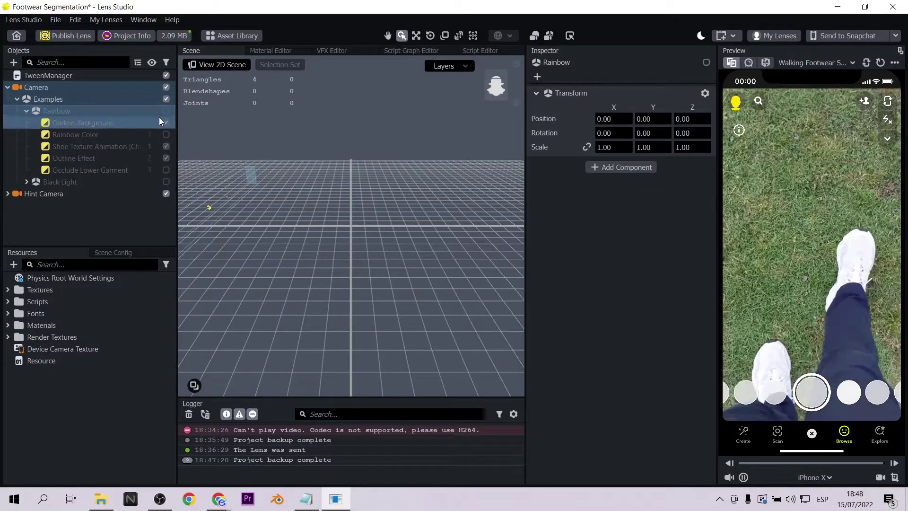
click(165, 182)
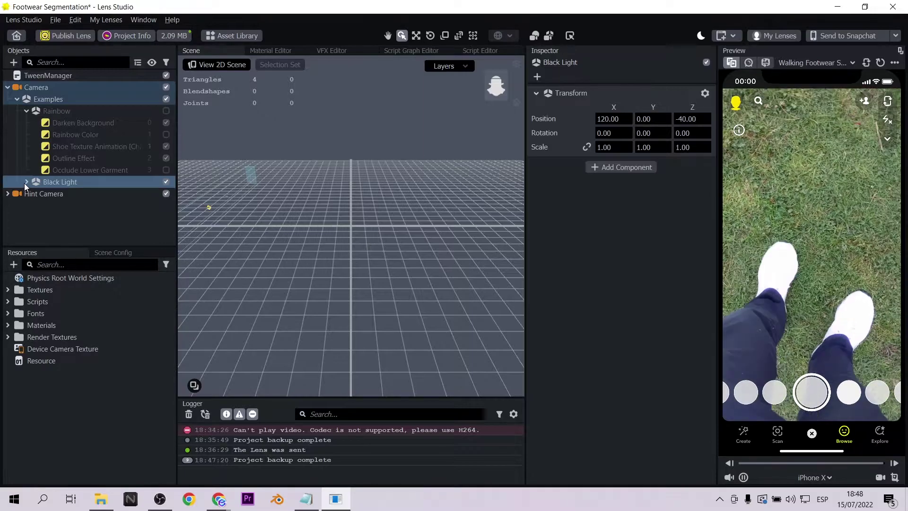
click(26, 183)
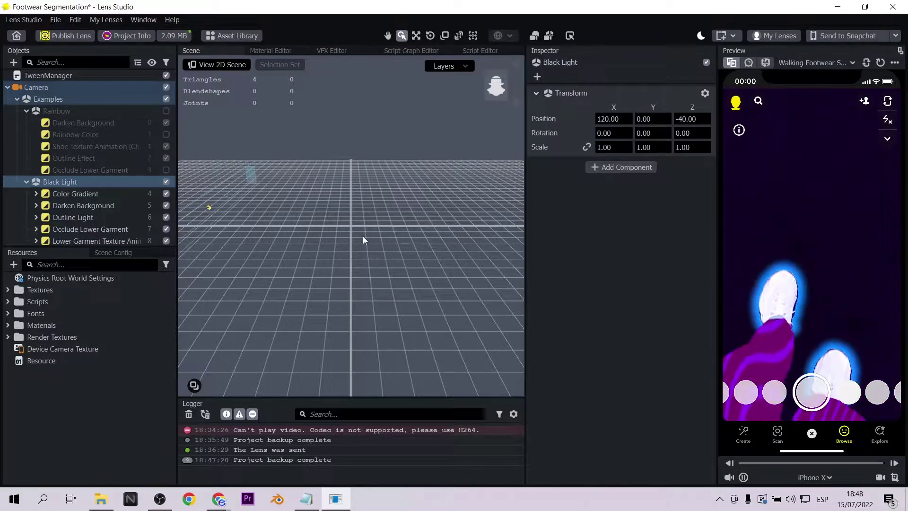
Examine the script settings of ColorGradientTween under the Black Light example's Color Gradient.
scroll(50, 187, down, 1)
click(35, 180)
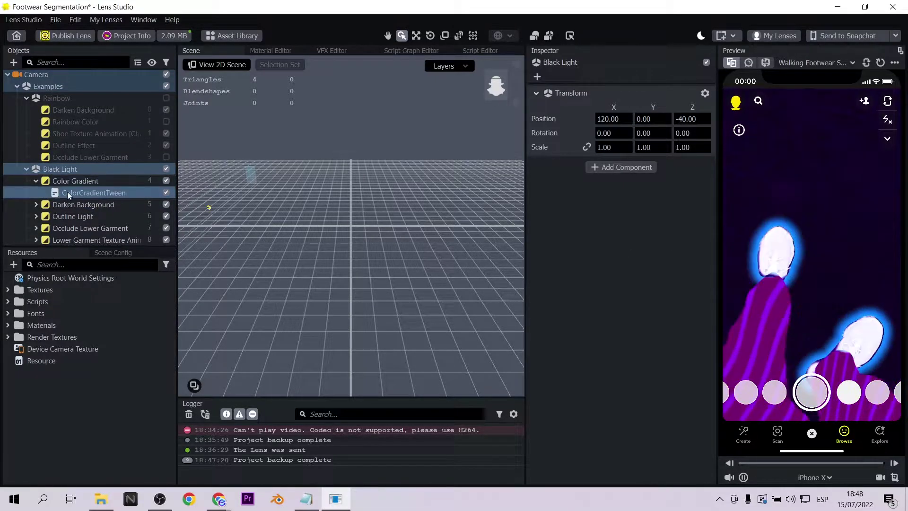
click(97, 193)
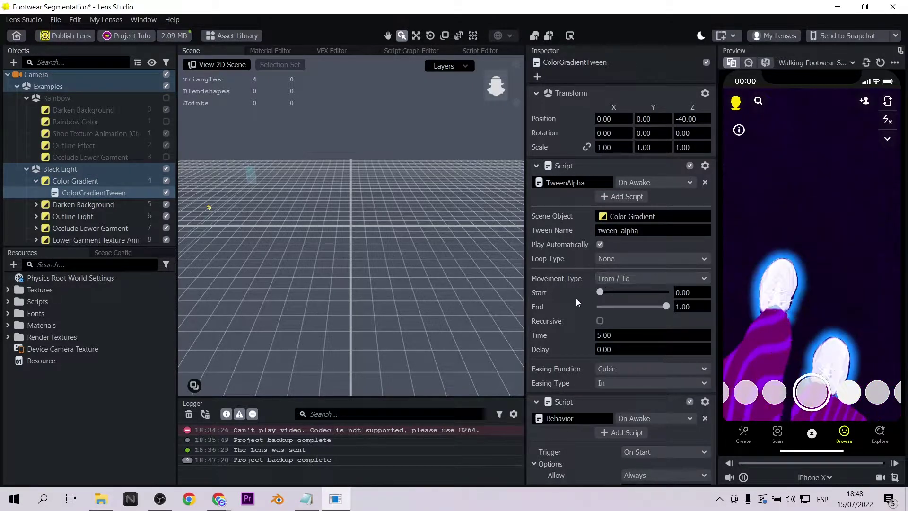
scroll(572, 299, down, 1)
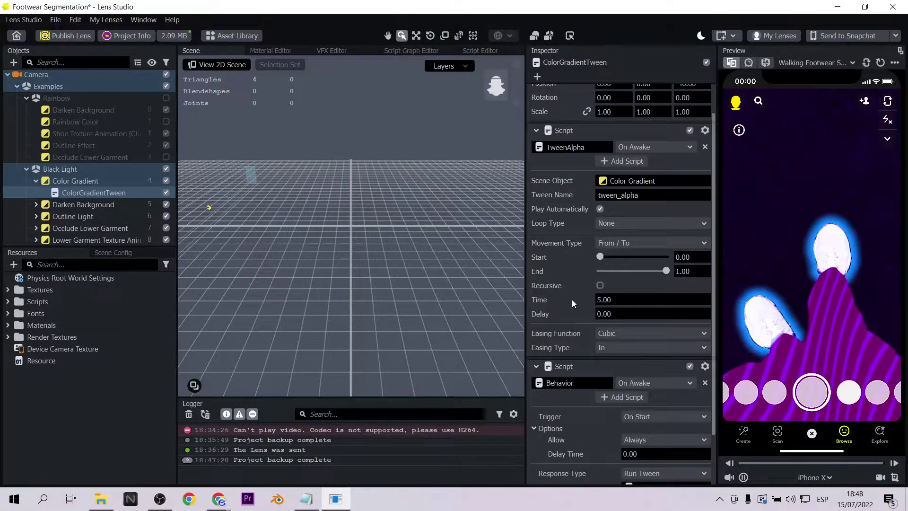
Disable every Black Light effect except Darken Background to isolate it in the preview.
click(165, 205)
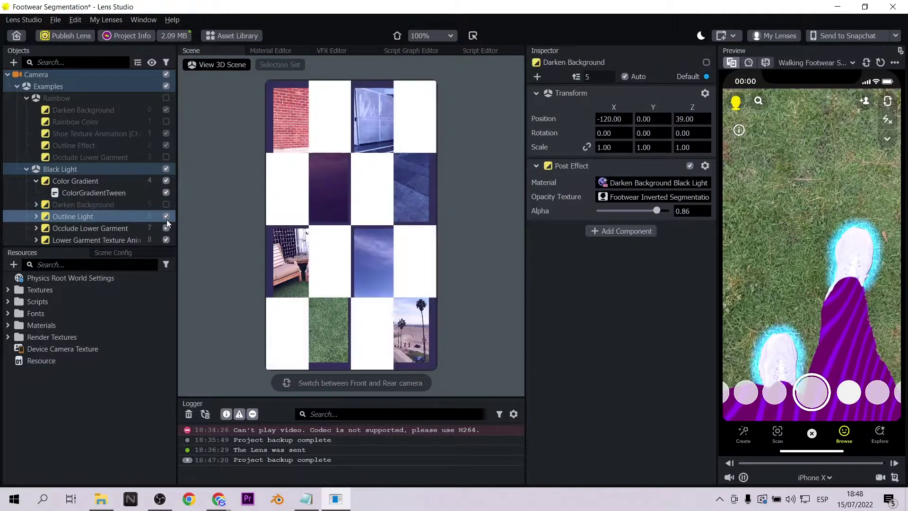
click(166, 219)
click(165, 231)
click(164, 238)
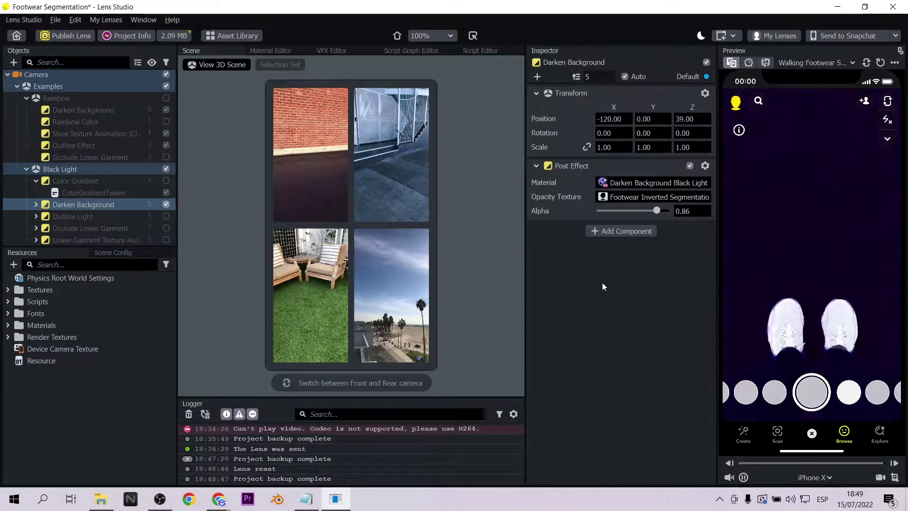
Examine the TweenAlpha and Behavior script settings of DarkenBackgroundTween under the Black Light example's Darken Background.
click(35, 205)
click(65, 217)
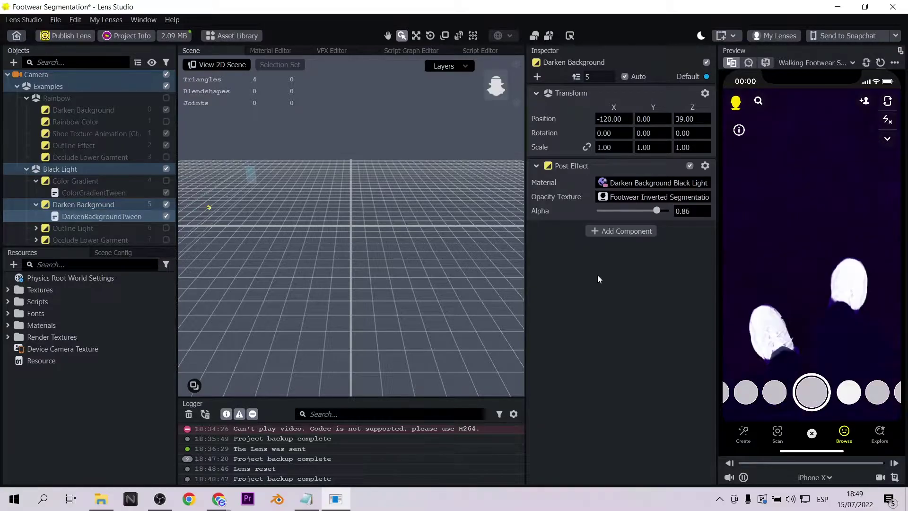
scroll(569, 283, down, 1)
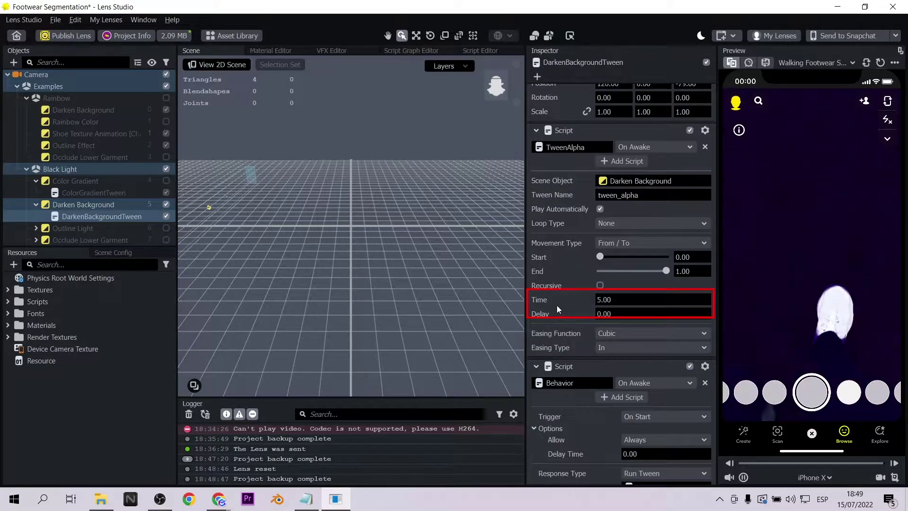
scroll(551, 322, down, 1)
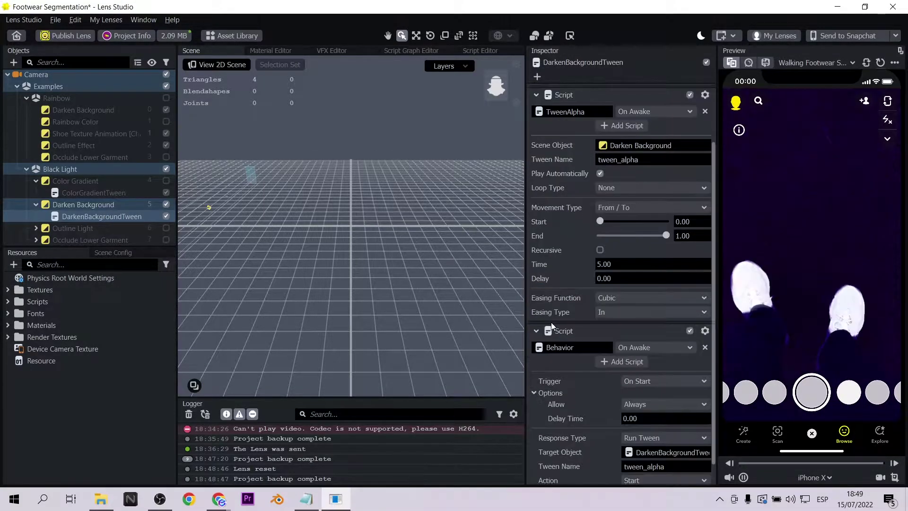
scroll(552, 322, down, 1)
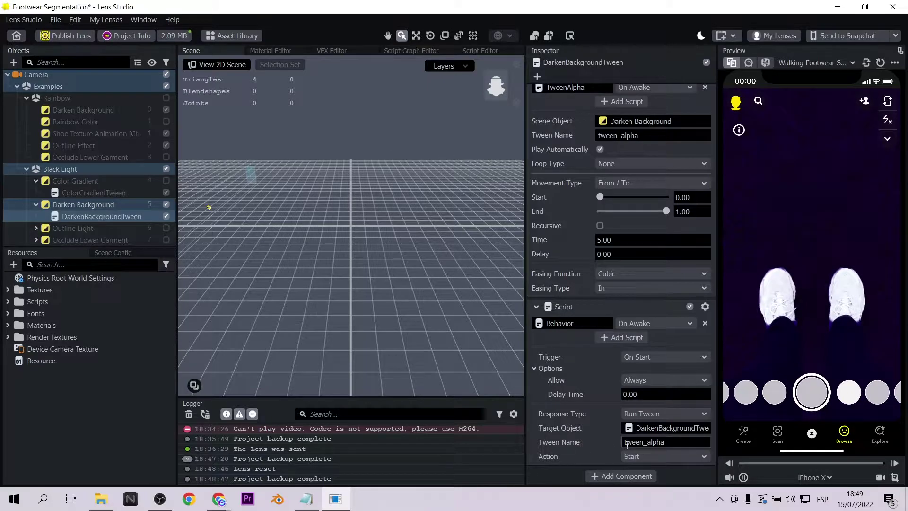
scroll(572, 254, down, 2)
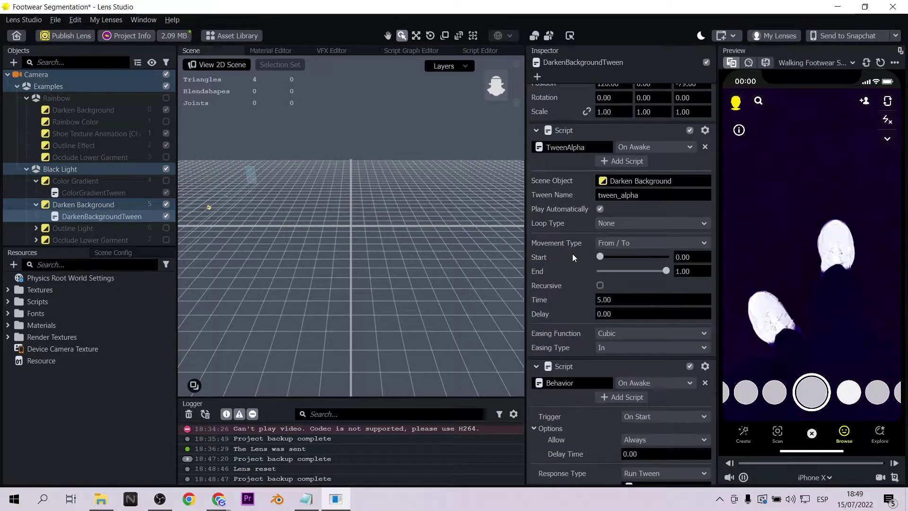
Switch the active Black Light effect from Darken Background to Outline Light and open its OutlineColorTween settings.
click(165, 206)
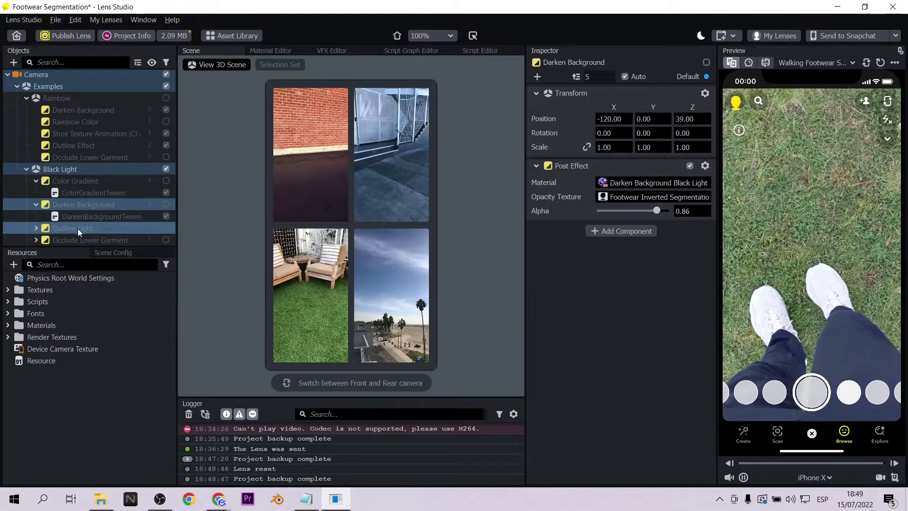
click(165, 228)
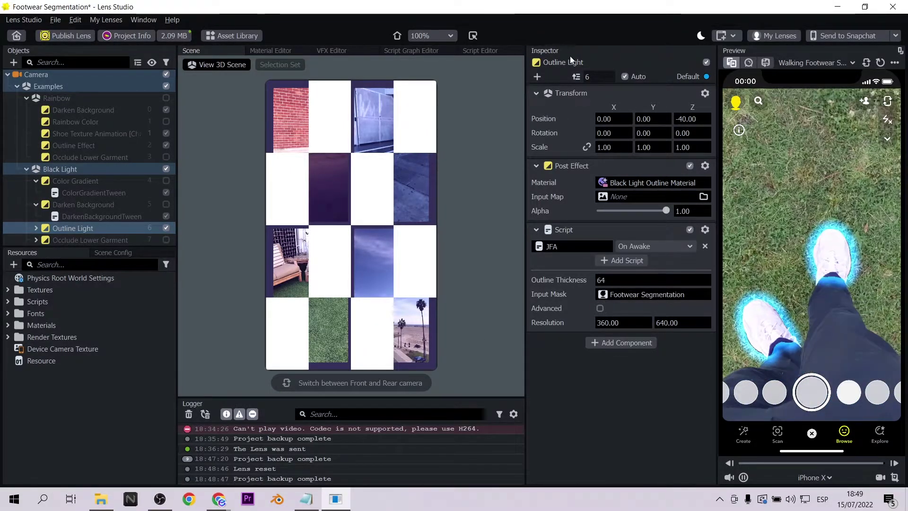
click(36, 228)
scroll(93, 216, down, 1)
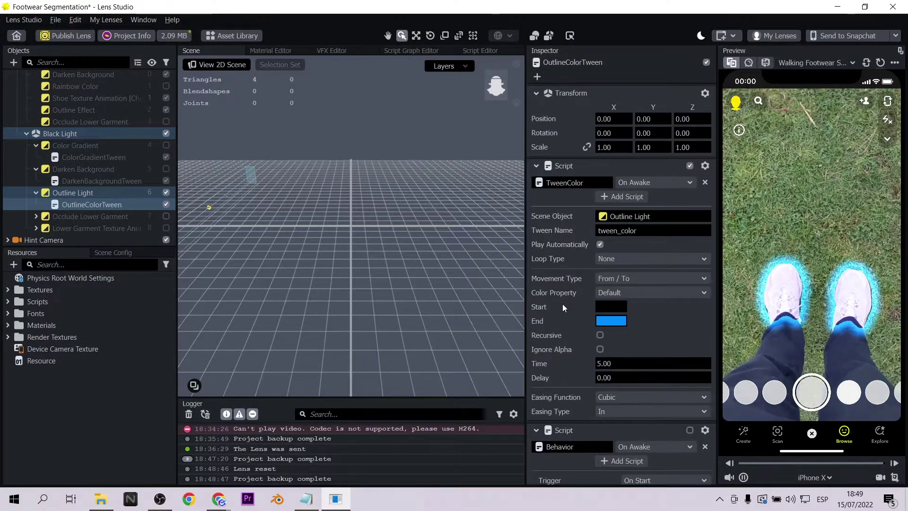
Set OutlineColorTween's start colour to purple #55007f and its end colour to dark magenta, restarting the lens preview to check them.
click(625, 307)
click(314, 204)
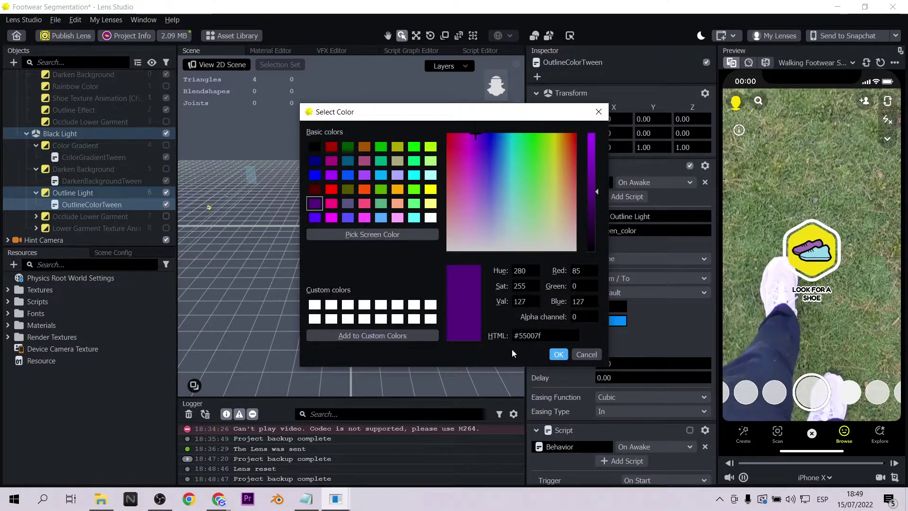
click(559, 355)
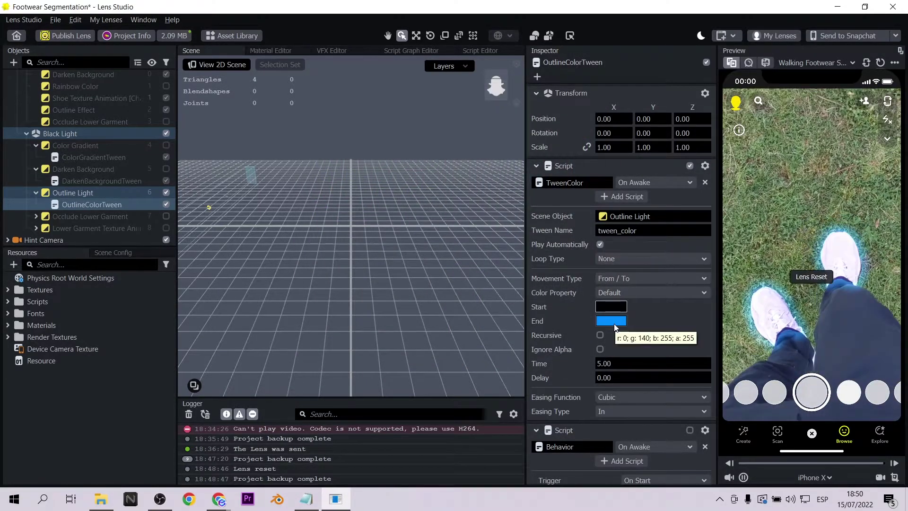
click(614, 322)
click(331, 160)
click(559, 354)
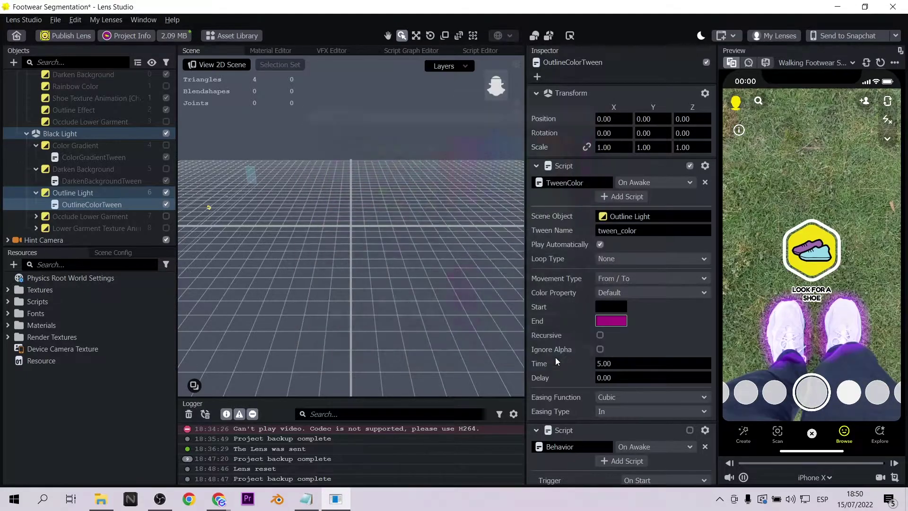
click(880, 63)
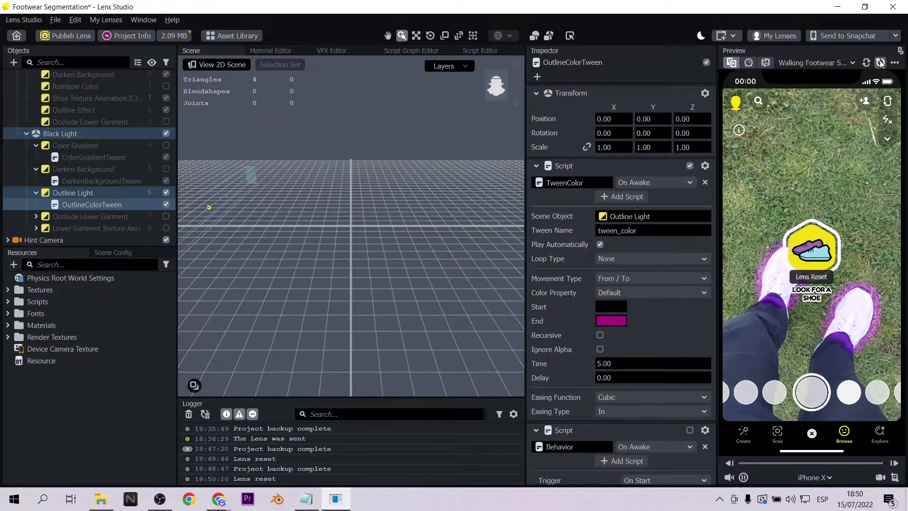
Set the loop type of OutlineColorTween's TweenColor script to Ping Pong.
click(640, 259)
click(615, 285)
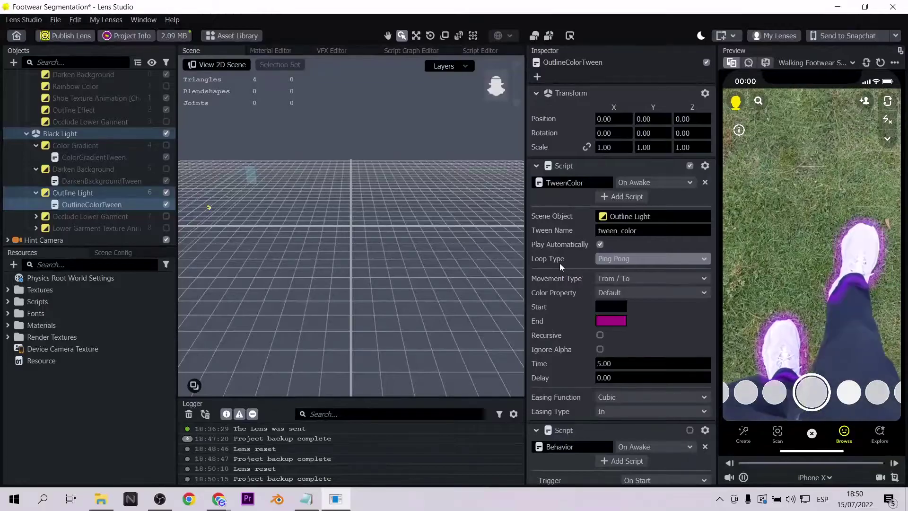
scroll(559, 263, down, 3)
Switch the active Black Light effect from Outline Light to Occlude Lower Garment and on to Lower Garment Texture Animation.
click(166, 193)
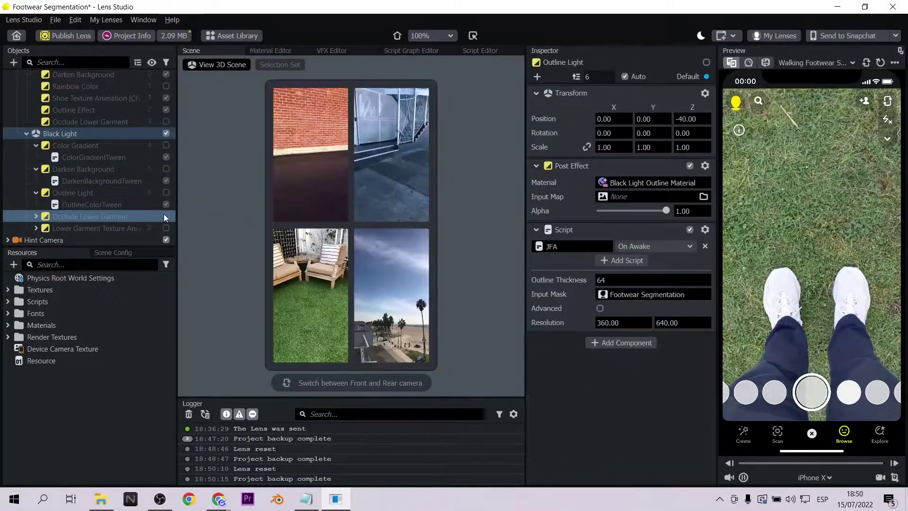
click(164, 216)
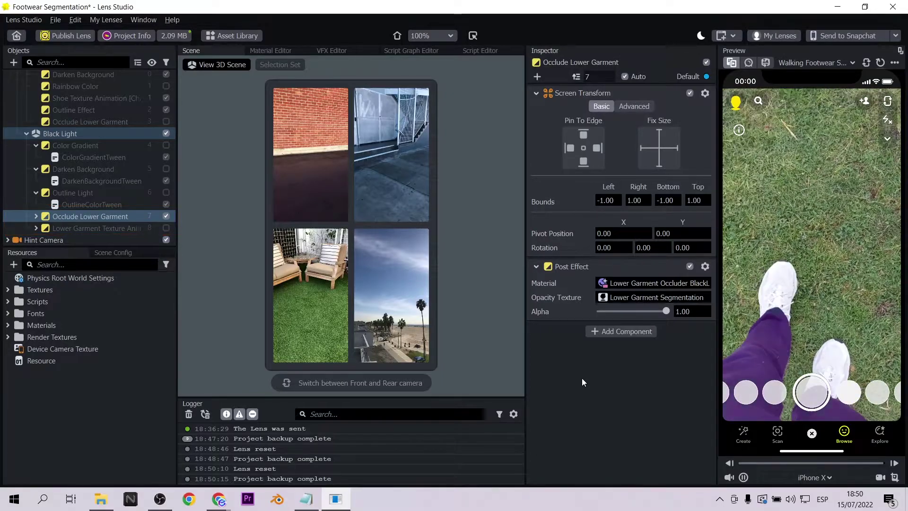
click(167, 219)
click(167, 227)
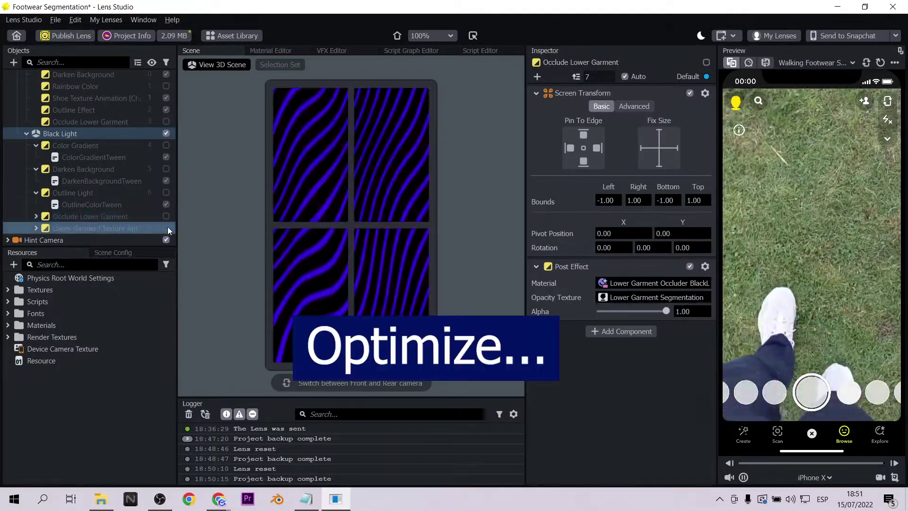
Examine the tween and Behavior script settings under Lower Garment Texture Animation and disable that effect.
double_click(78, 225)
click(77, 229)
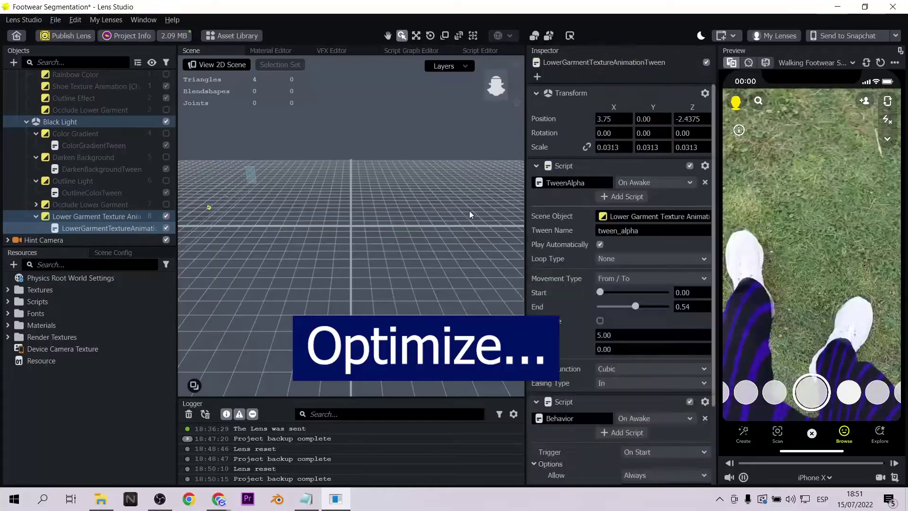
scroll(559, 271, down, 2)
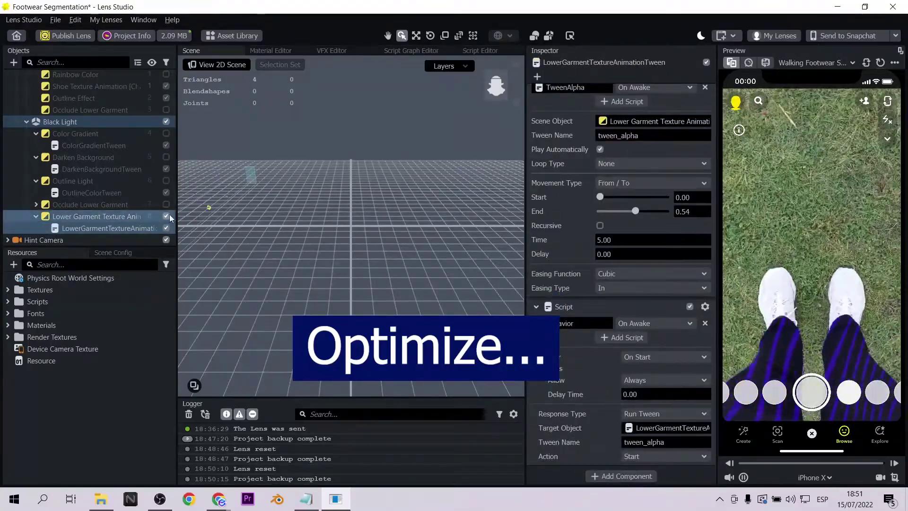
click(166, 216)
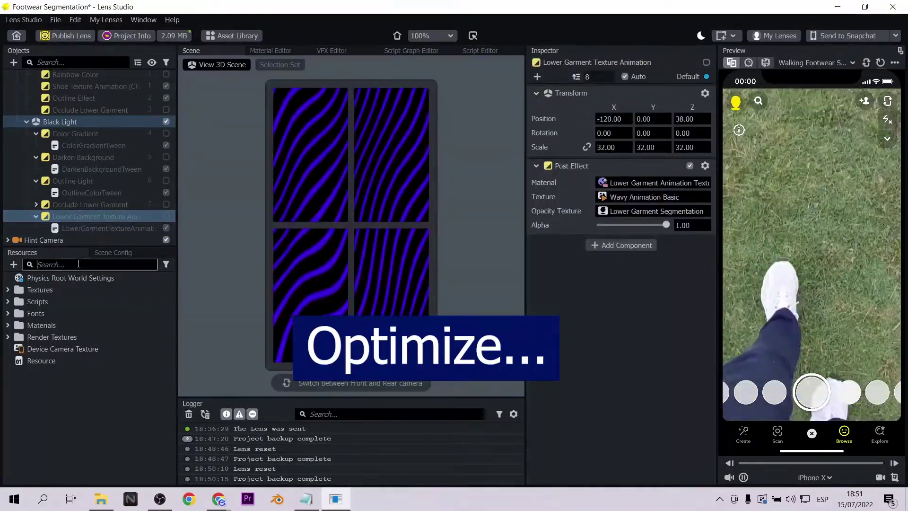
Examine the Footwear, Footwear Inverted and Lower Garment segmentation textures among the project's resources.
click(8, 326)
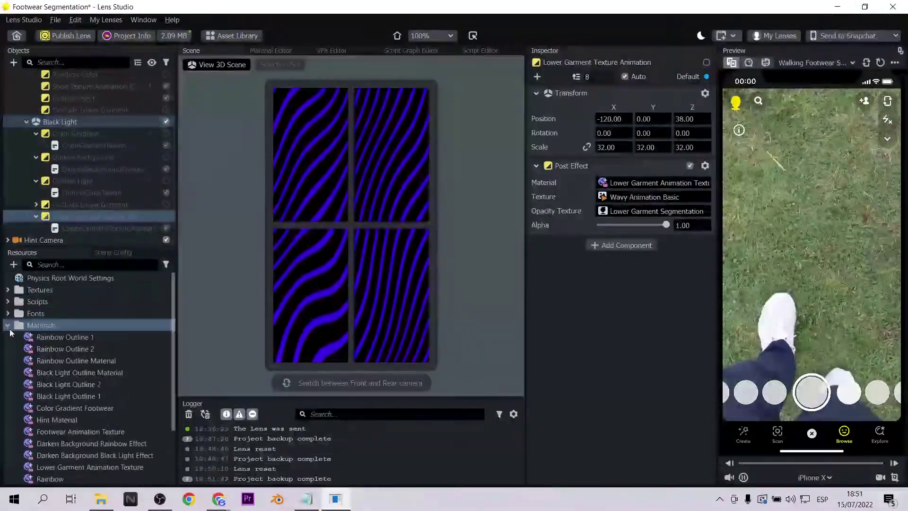
click(8, 325)
click(8, 289)
click(18, 302)
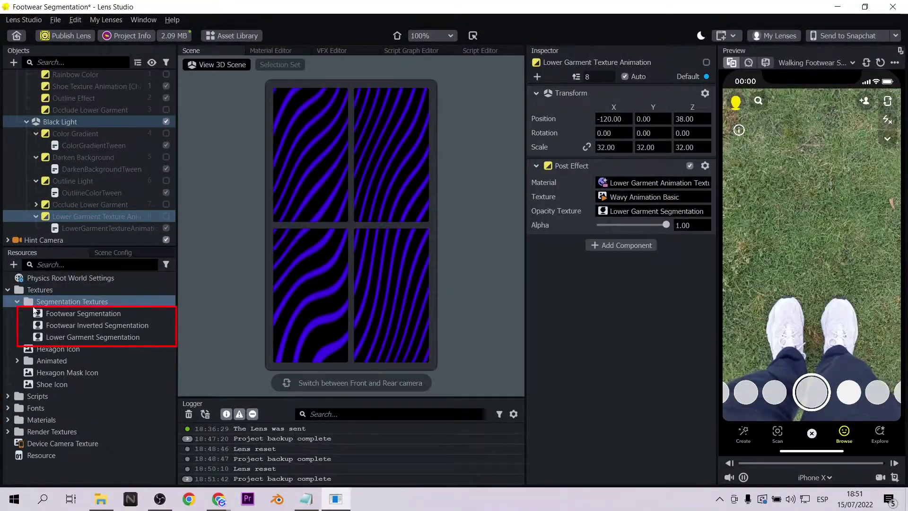
click(65, 312)
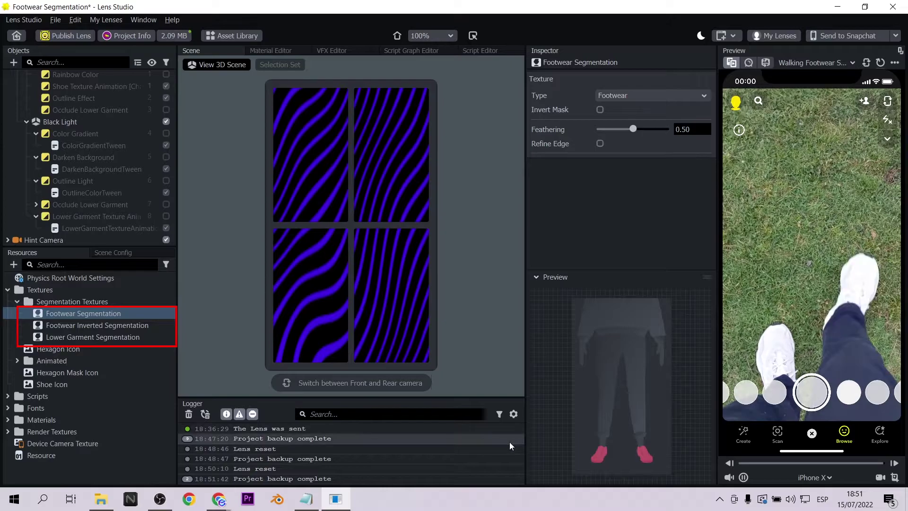
click(109, 325)
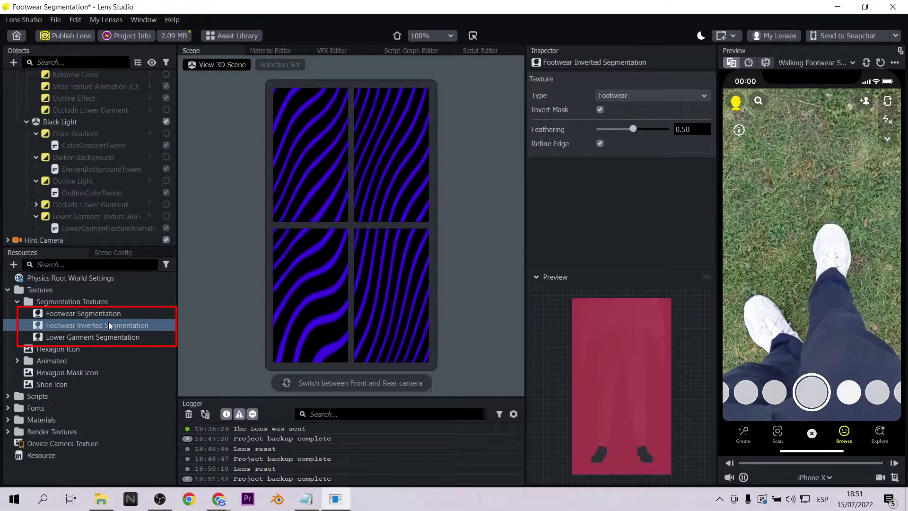
click(114, 337)
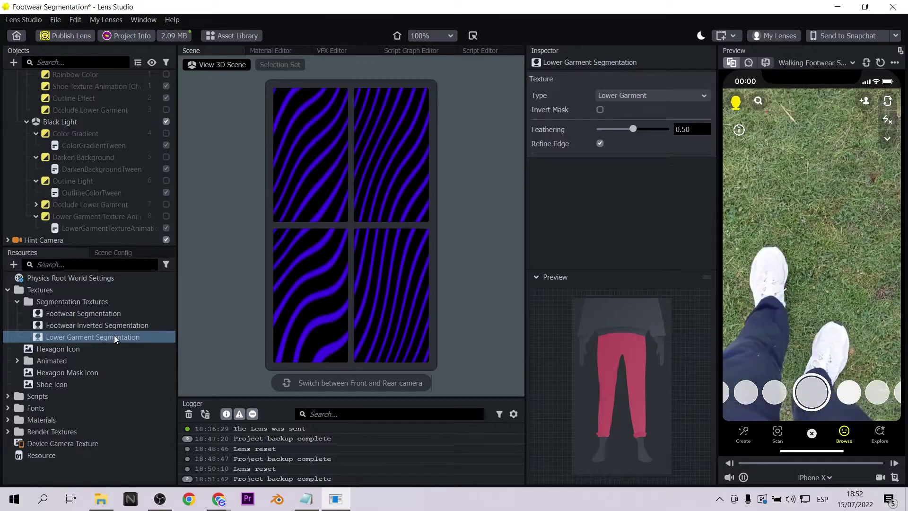
click(162, 508)
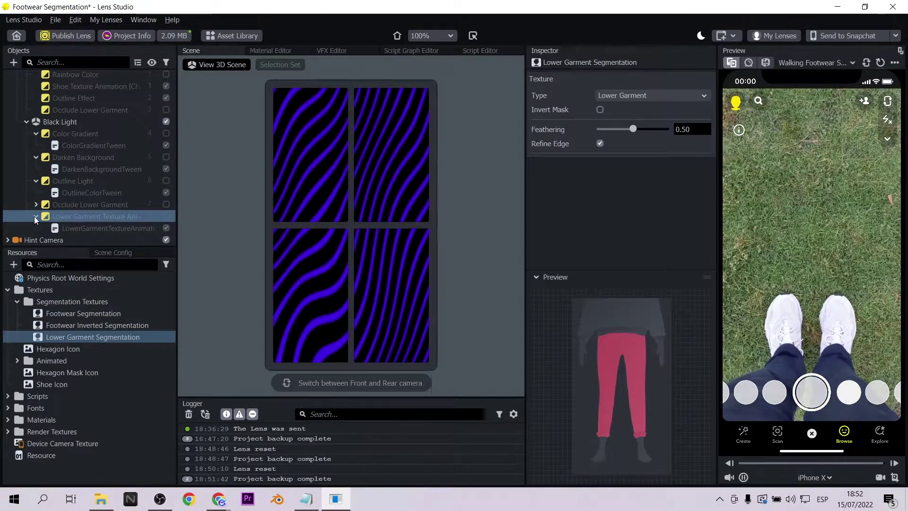
Re-enable Outline Light in the Black Light example and enable the whole Rainbow example alongside it.
click(35, 216)
click(165, 193)
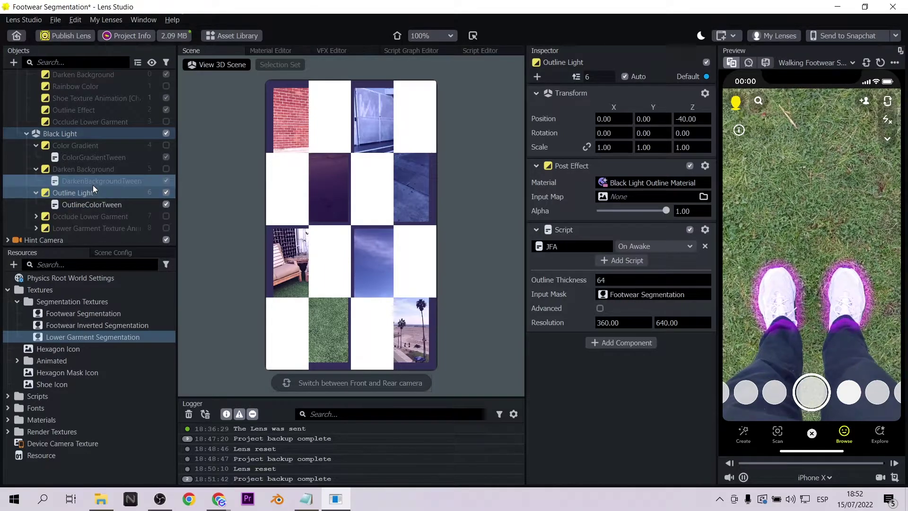
scroll(120, 142, up, 2)
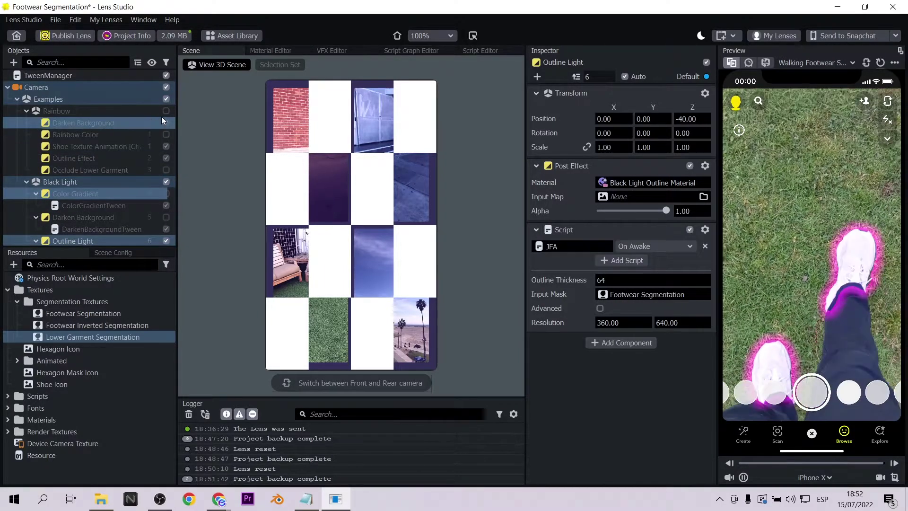
click(166, 111)
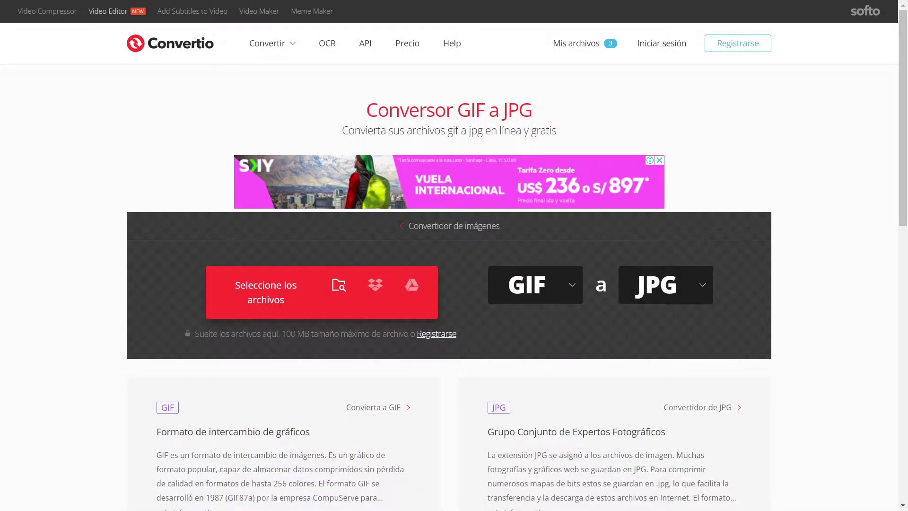
On the Convertio website, convert universe gif.gif to JPG frames and download the resulting zip.
drag(468, 267, 468, 268)
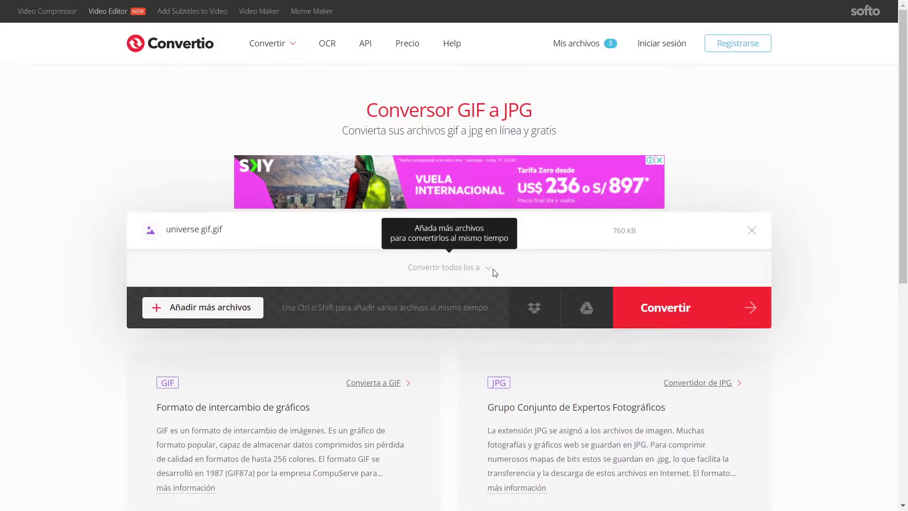
click(686, 304)
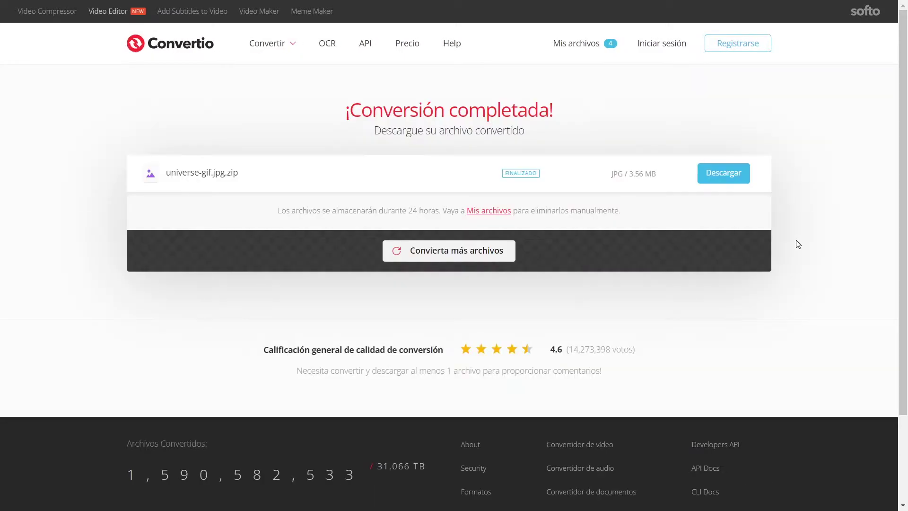
click(722, 174)
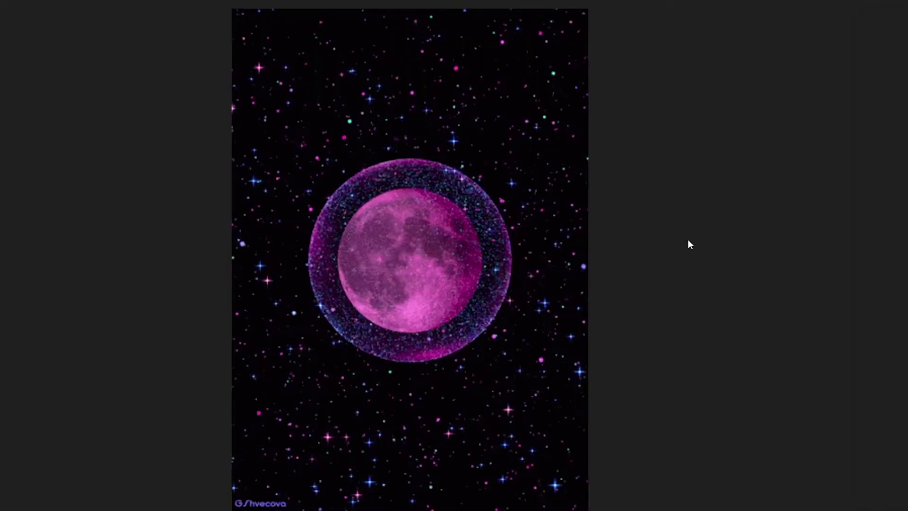
scroll(687, 240, down, 3)
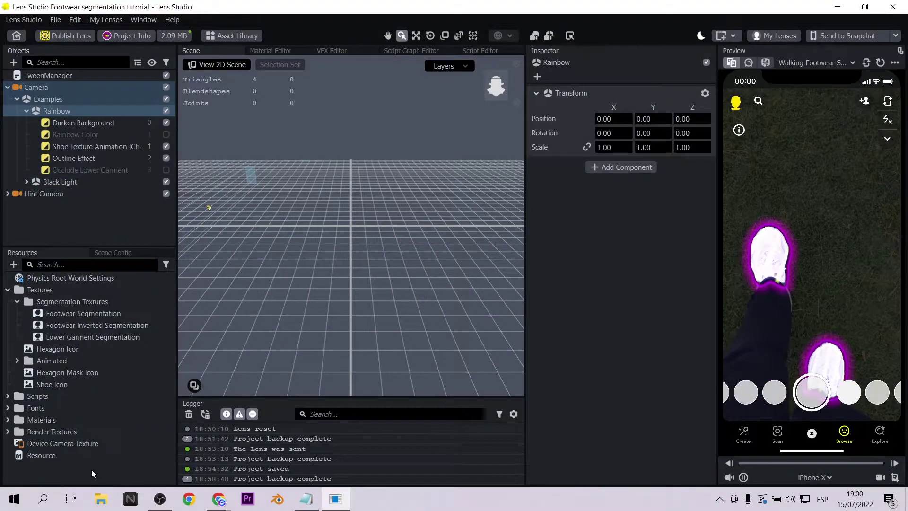
Back in Lens Studio, import all the frames from the universe-gif.jpg folder as a 2D Animation From Files texture.
click(13, 264)
text(2d)
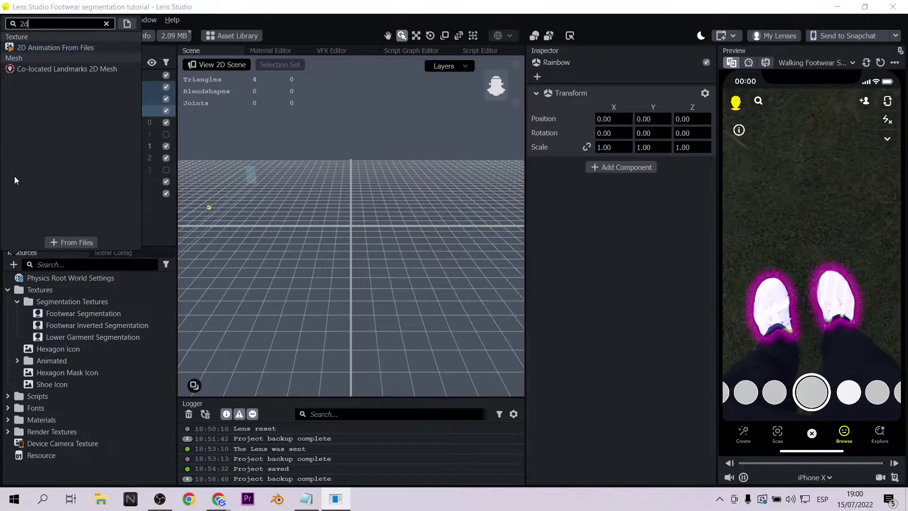
click(54, 45)
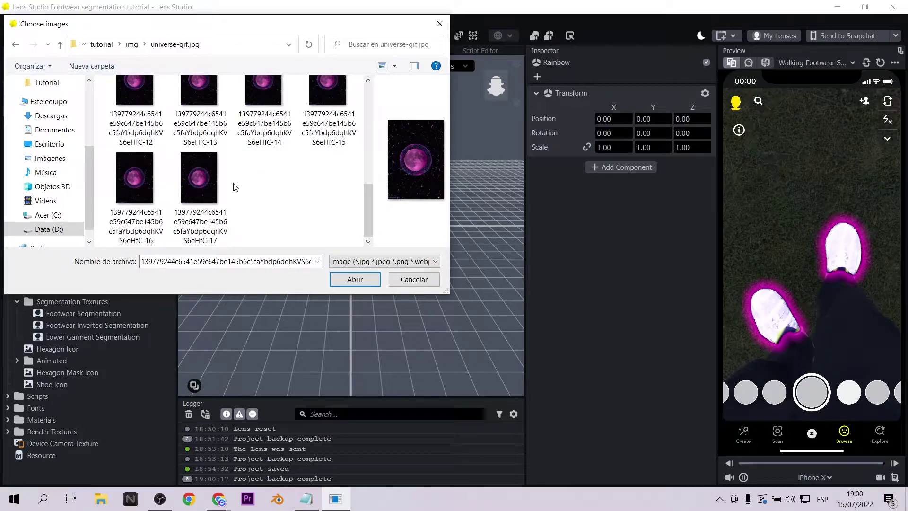
shift+click(213, 191)
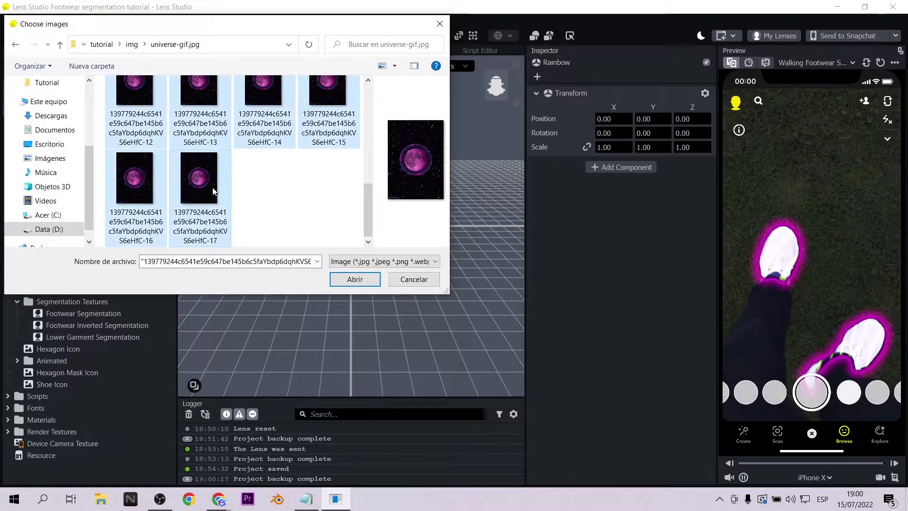
click(362, 279)
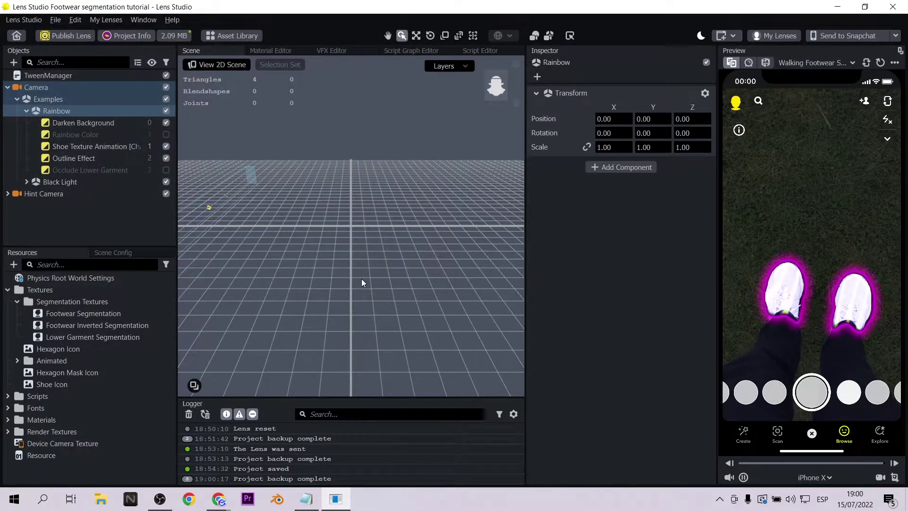
click(547, 400)
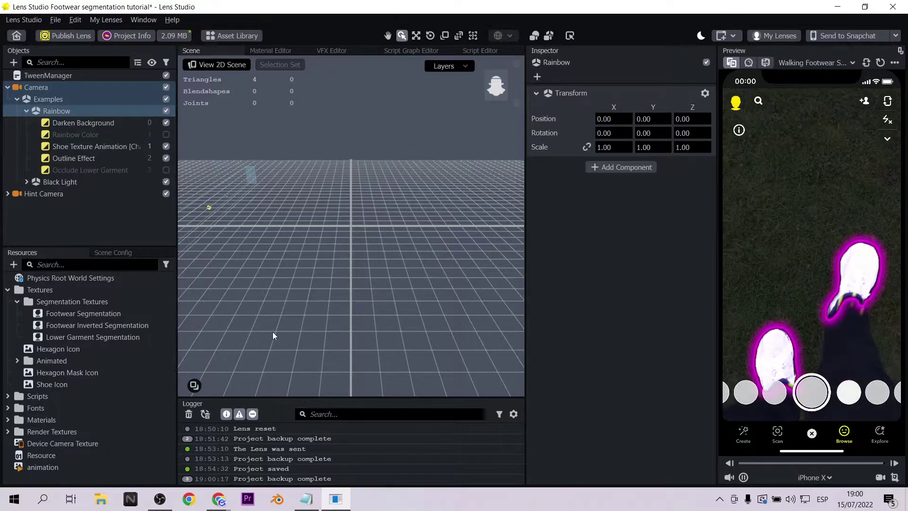
Assign the imported animation as the texture of Rainbow's Shoe Texture Animation and send the lens to Snapchat.
click(91, 146)
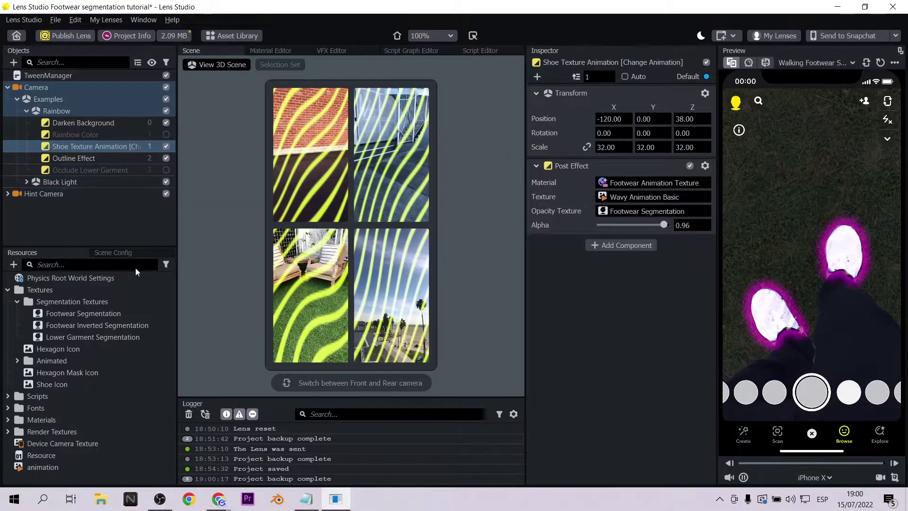
drag(52, 464, 581, 279)
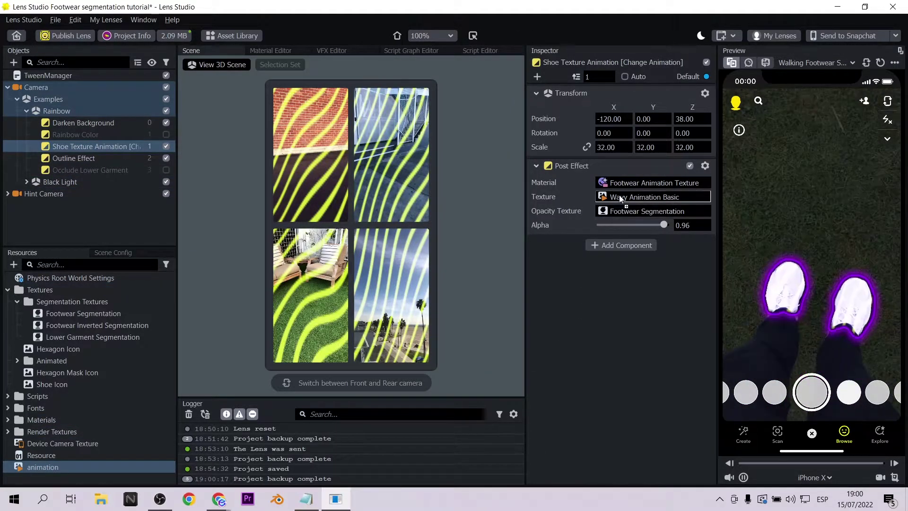
drag(620, 198, 619, 196)
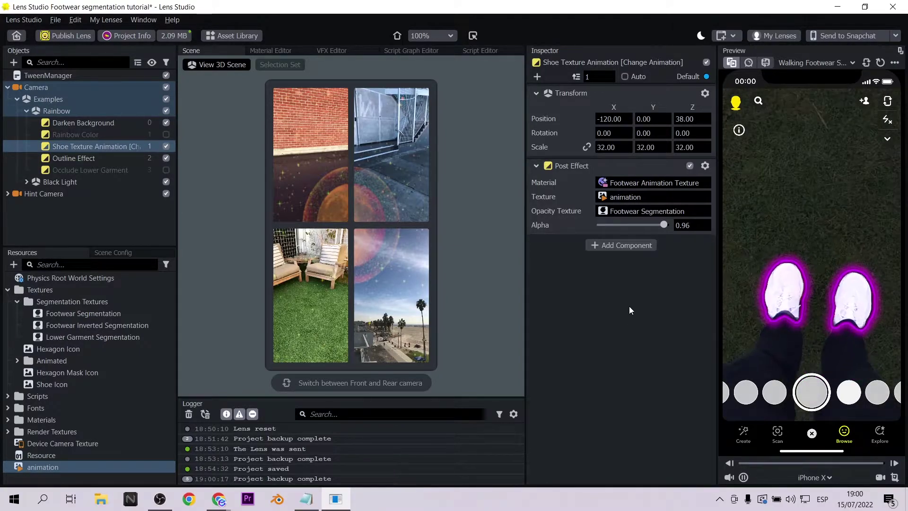
click(826, 34)
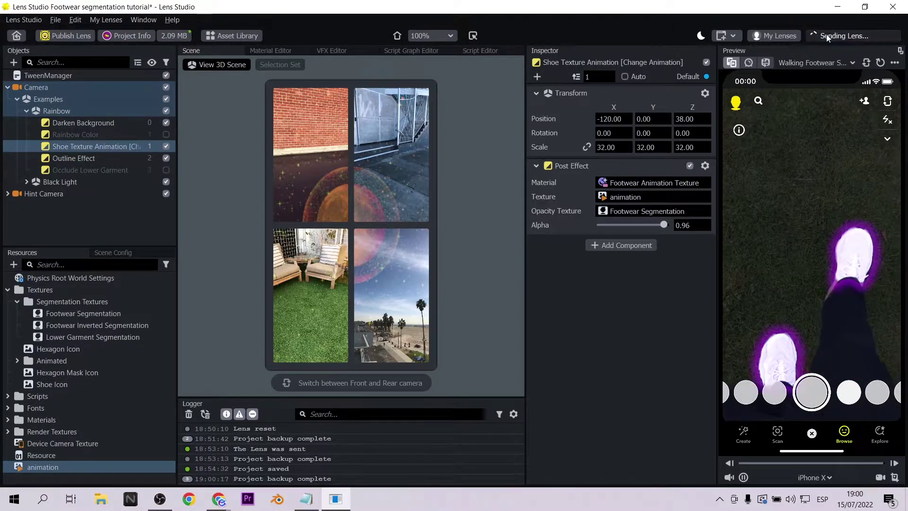